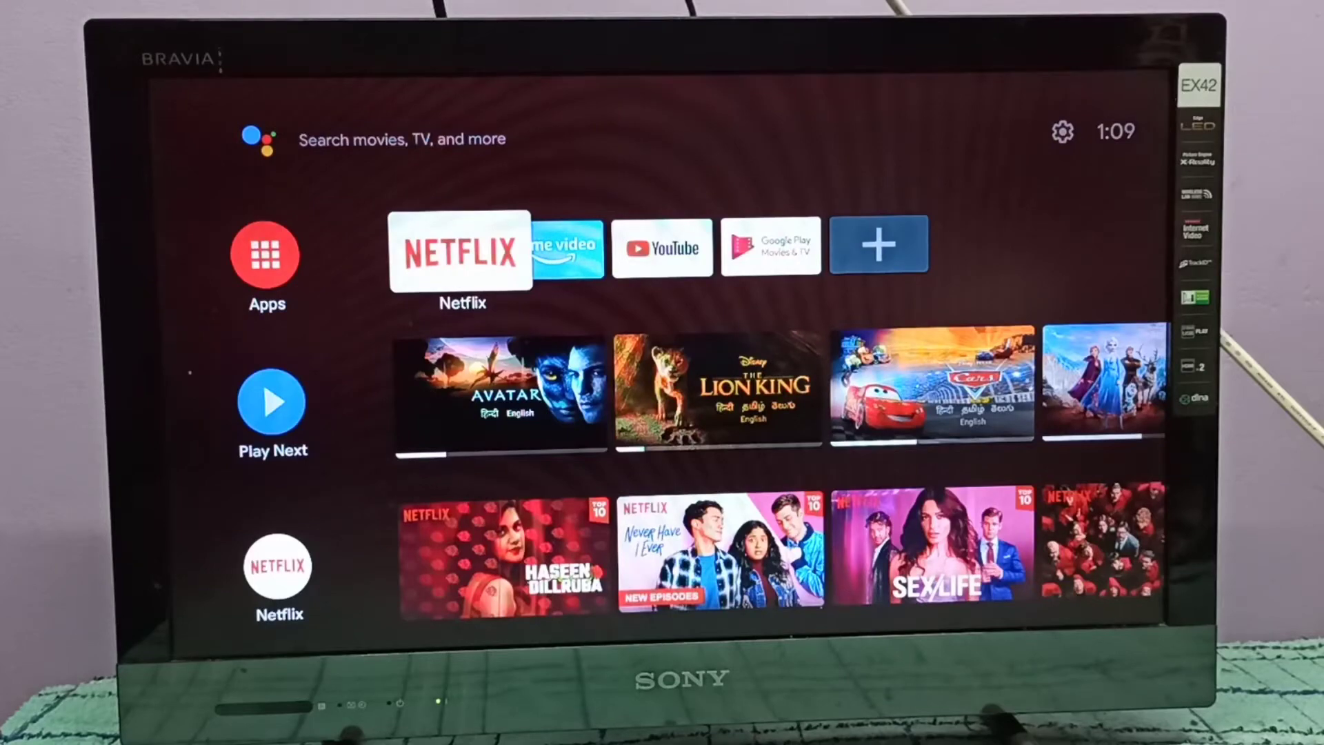
Move focus across the top of the home screen to the Settings gear
key("Right")
key("Up")
key("Right")
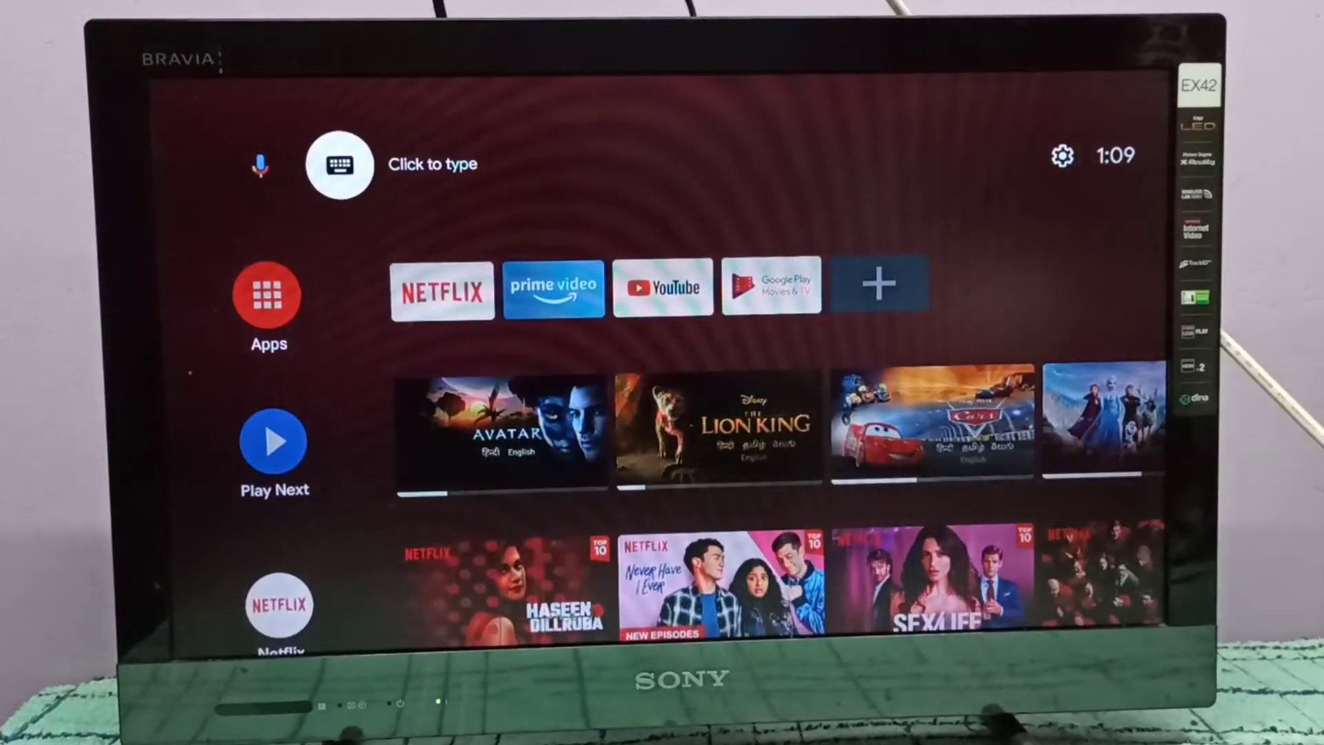
key("Right")
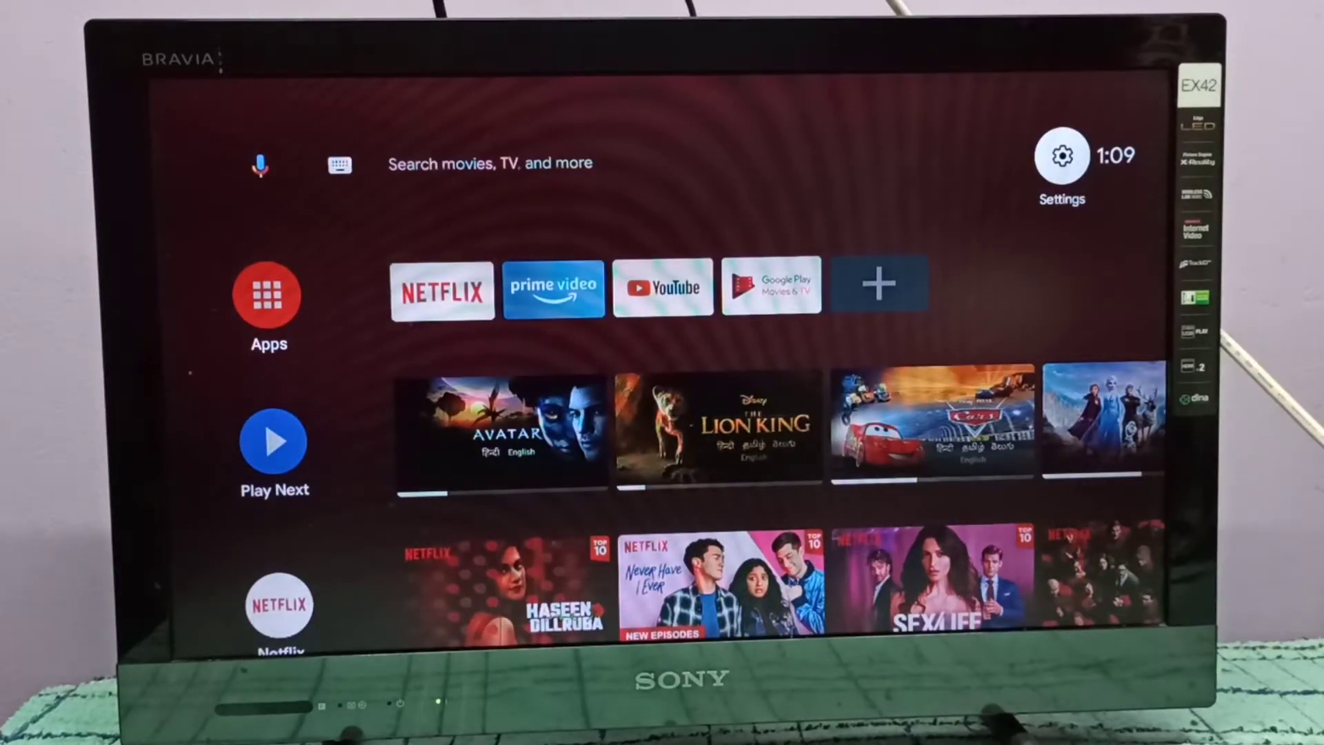
Enter Accounts & Sign In from Settings and highlight the second Google account
key("Return")
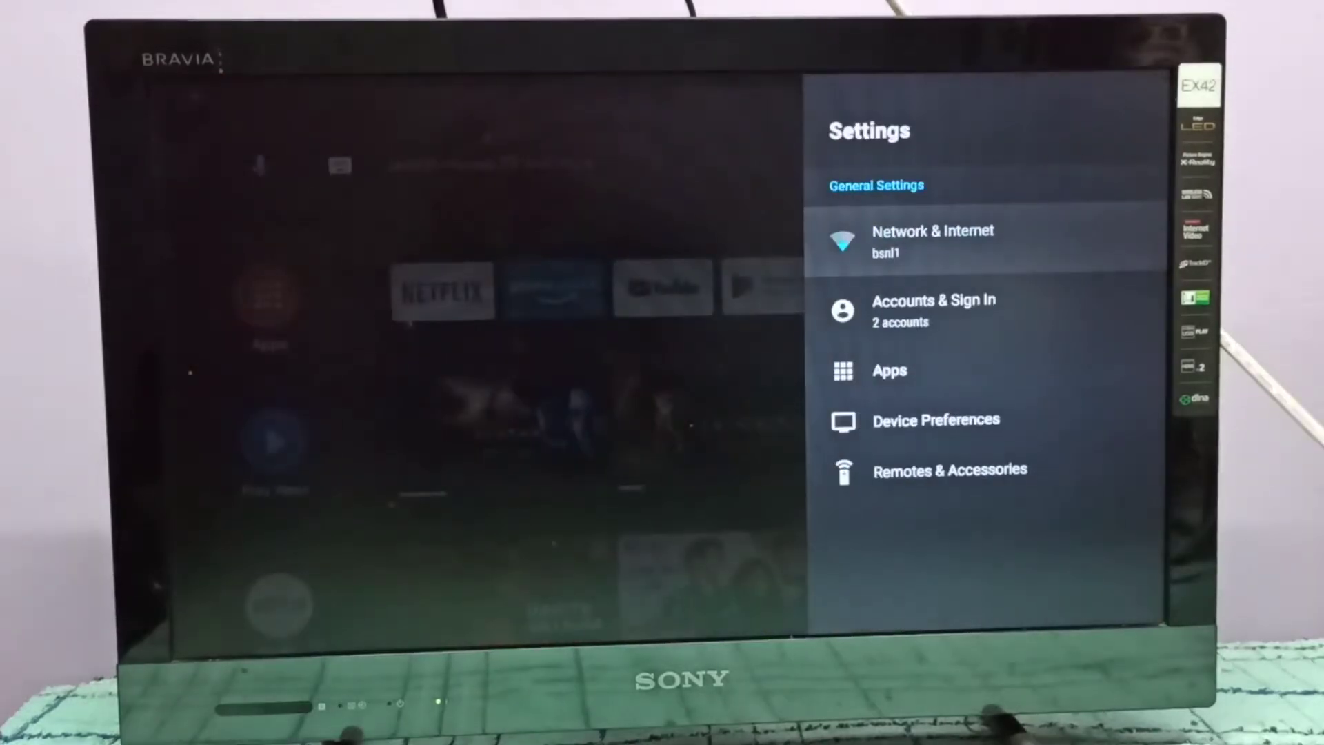
key("Down")
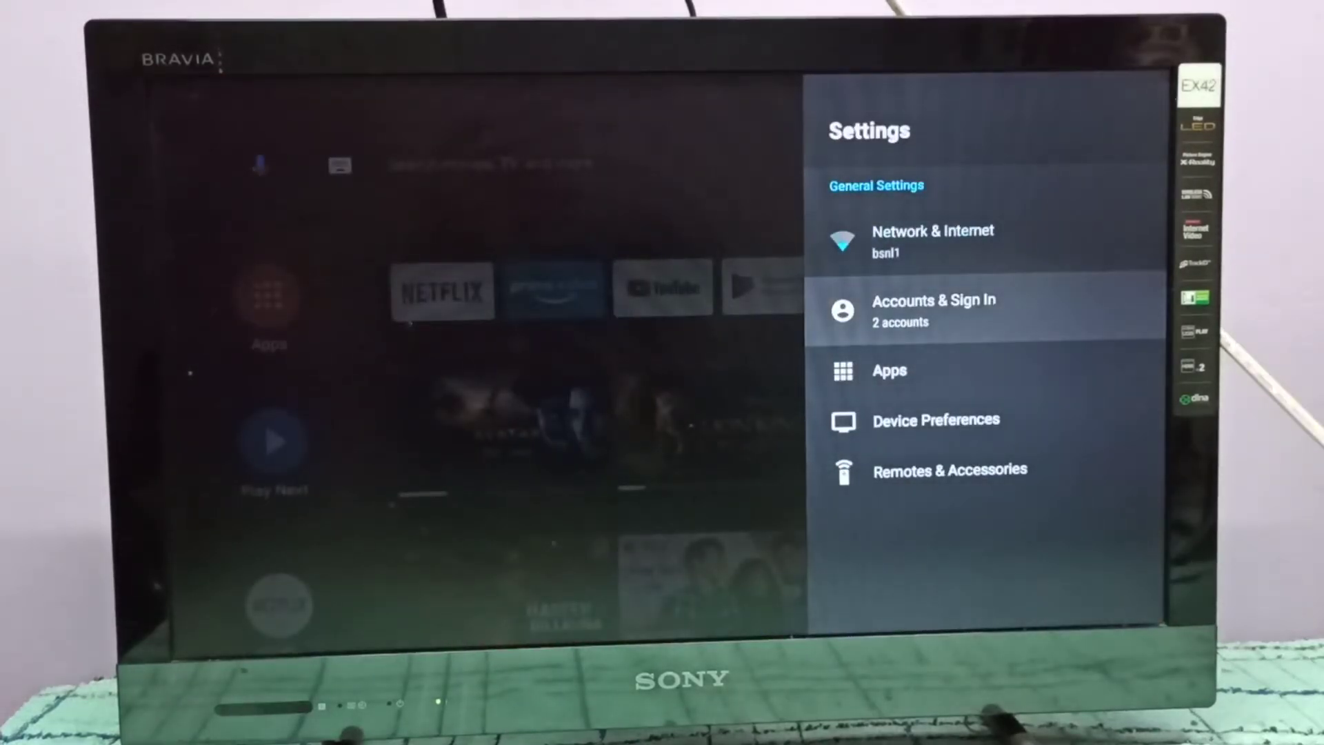
key("Return")
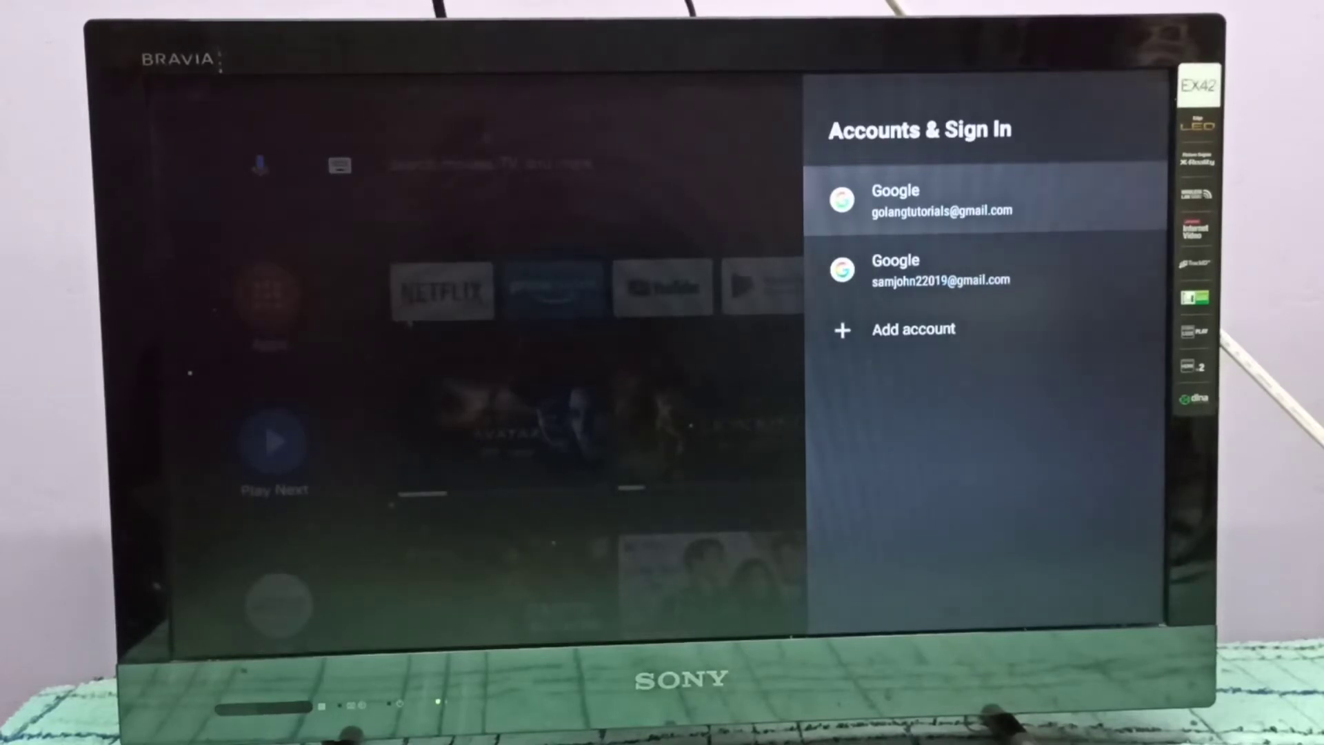
key("Down")
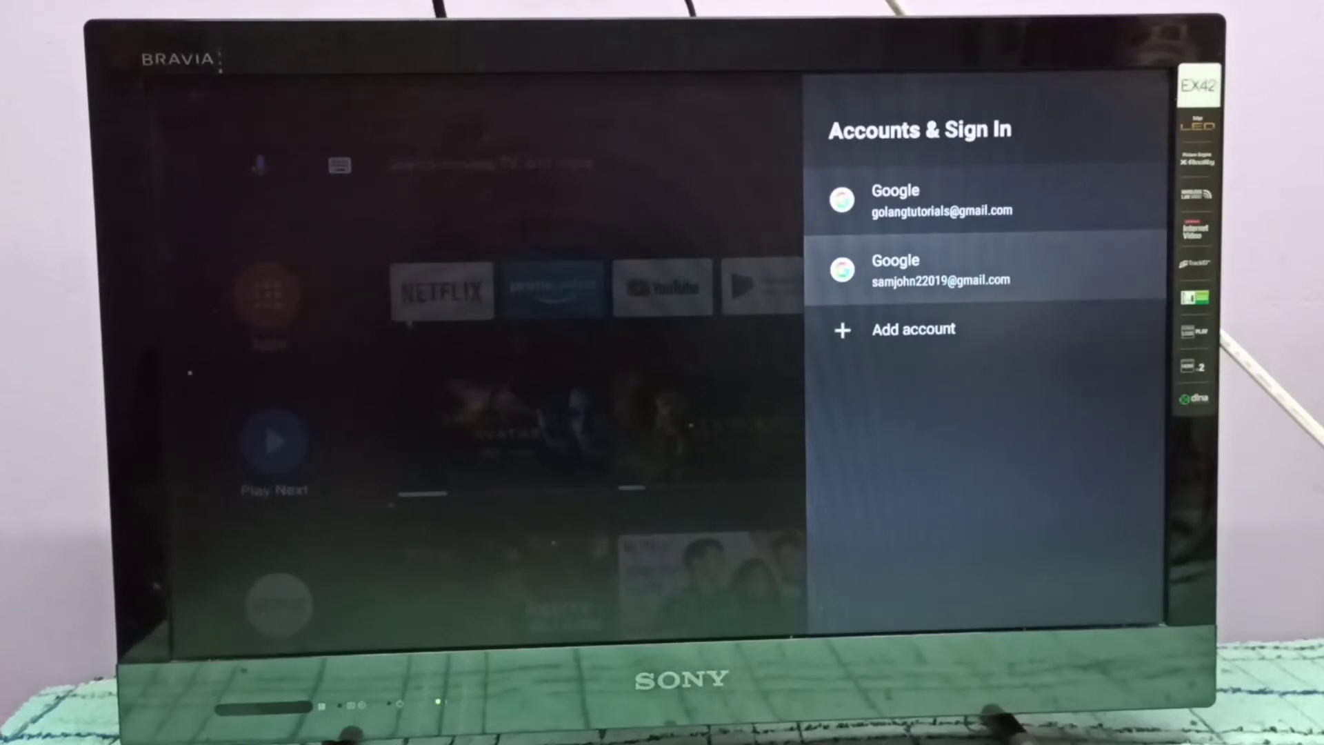
Open the second Google account's details and choose Remove account
key("Return")
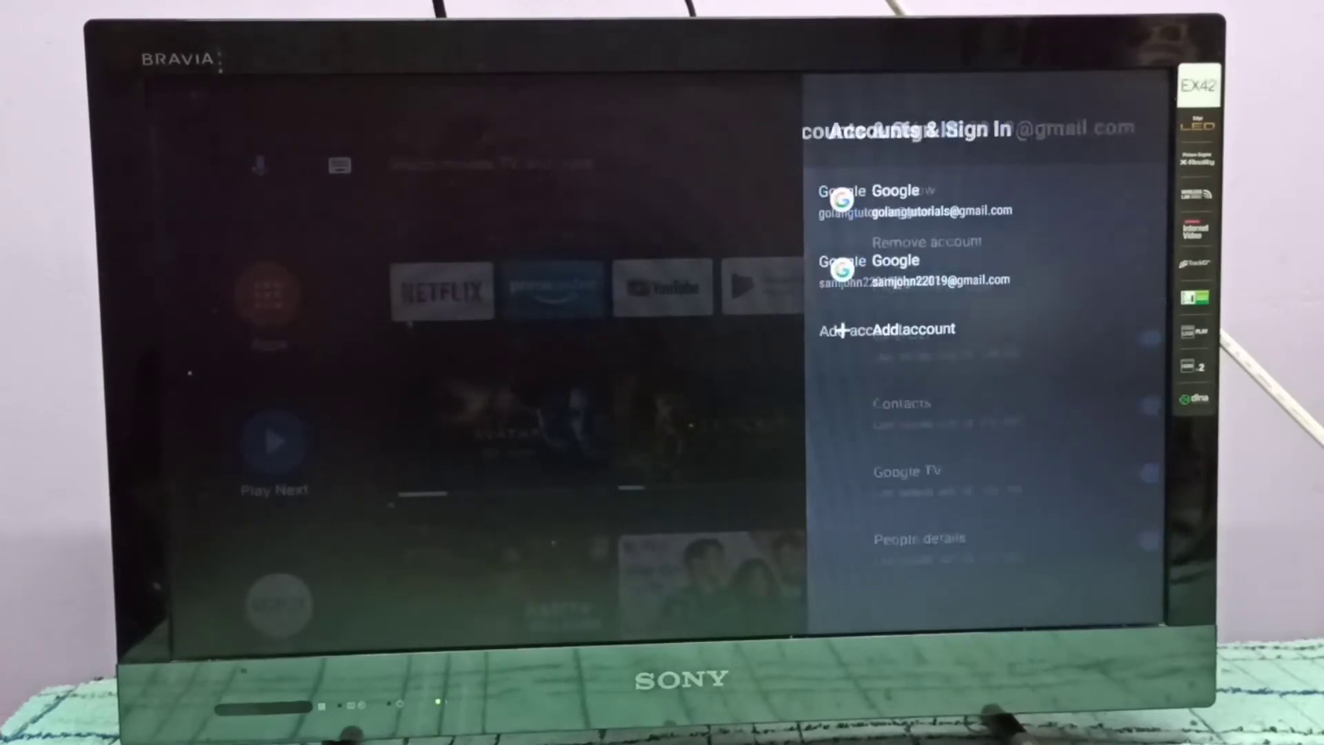
key("Down")
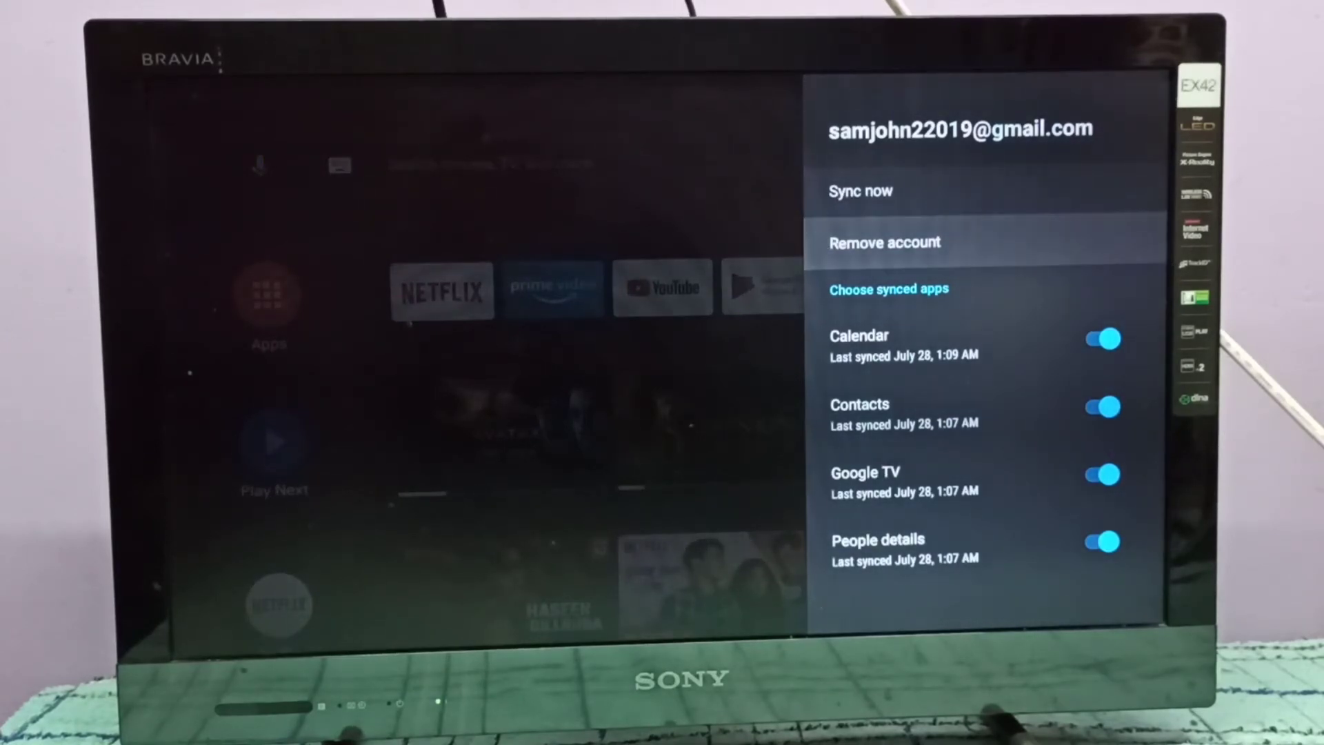
key("Return")
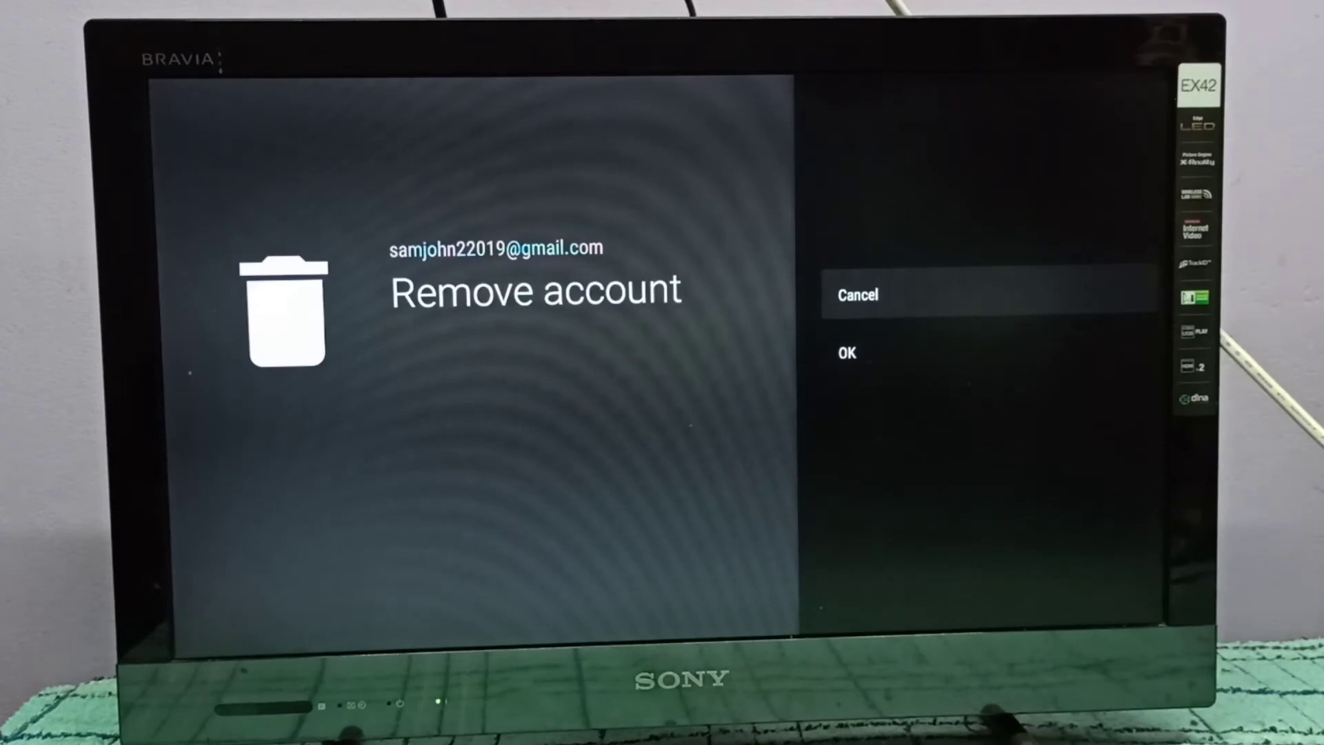
Confirm removal with OK, leaving one Google account listed
key("Down")
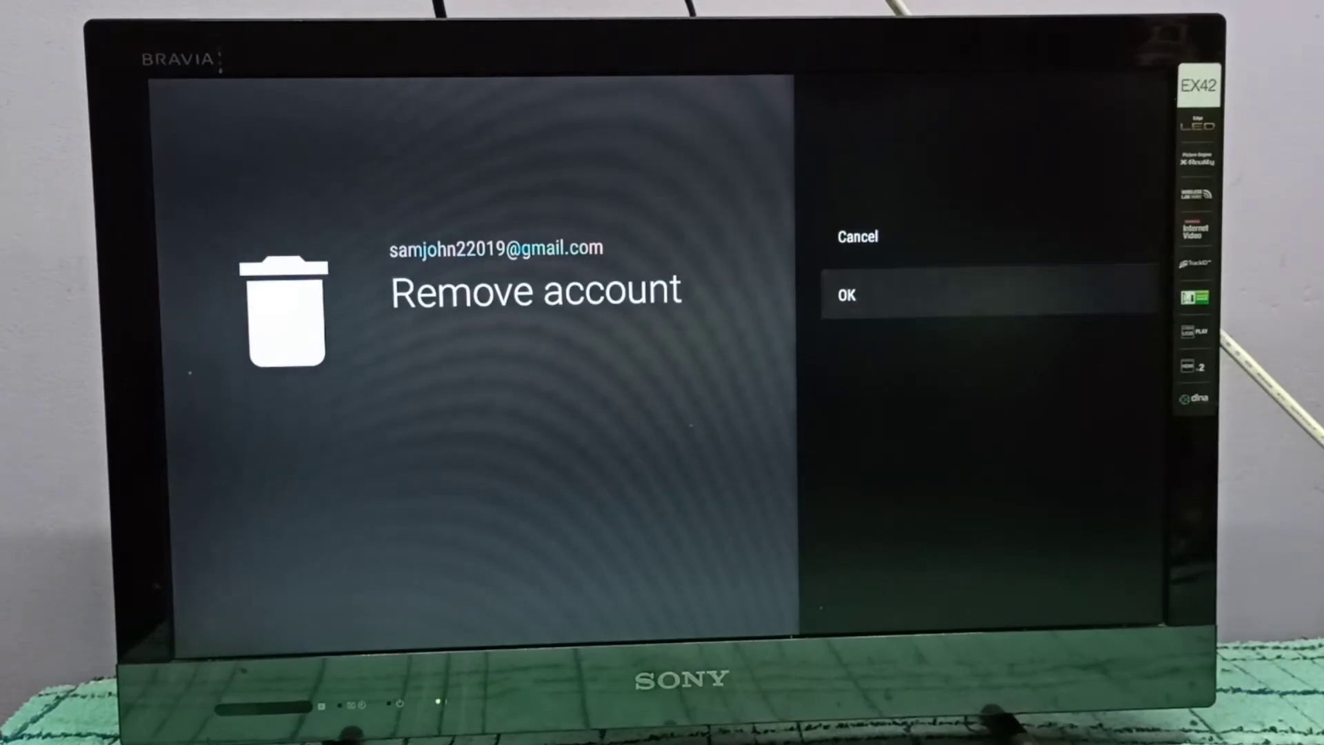
key("Return")
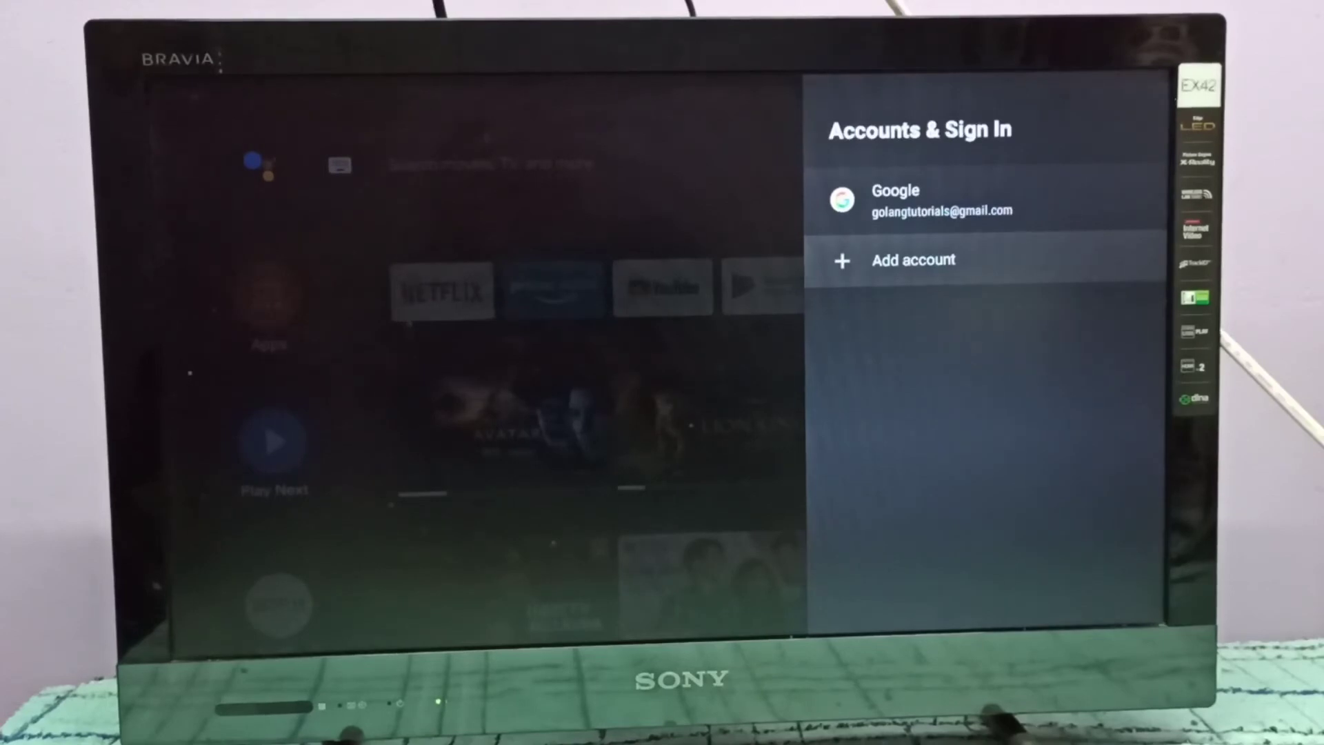
Add an account, choose Google as its type, and continue to Google sign-in
key("Return")
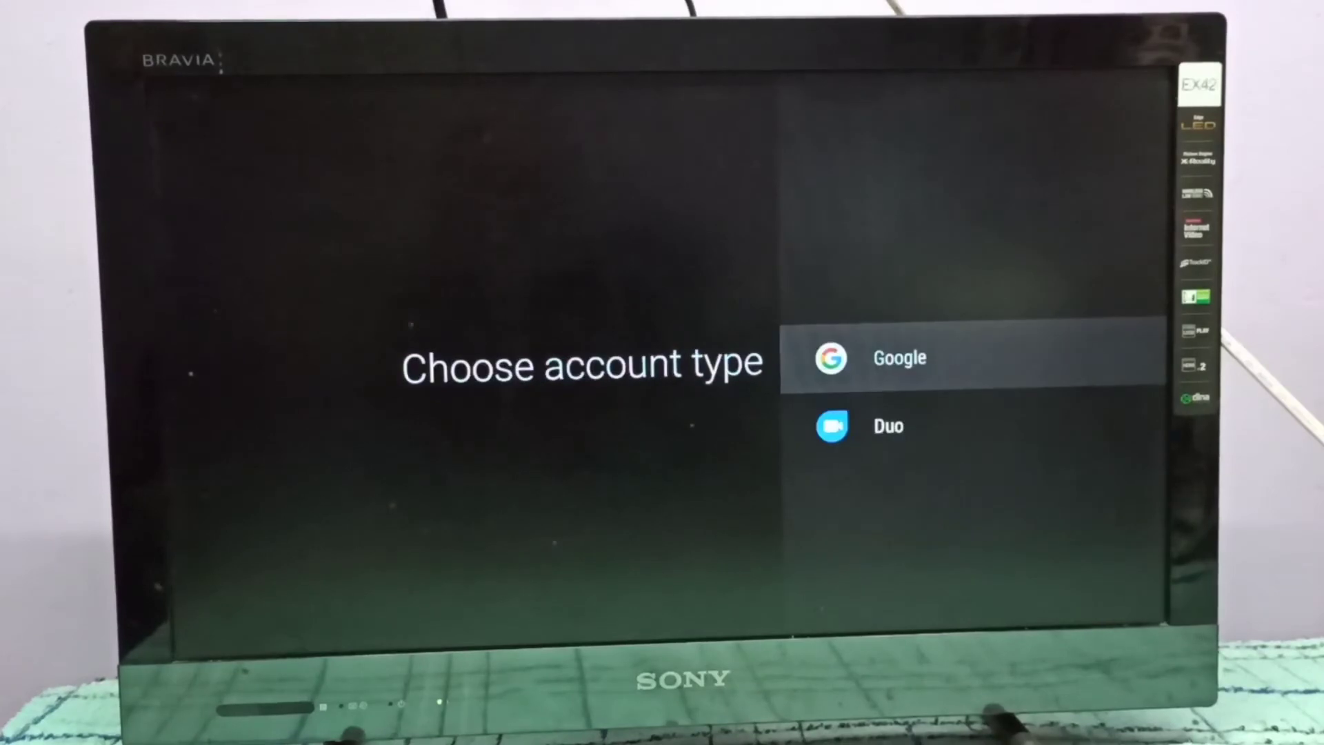
key("Return")
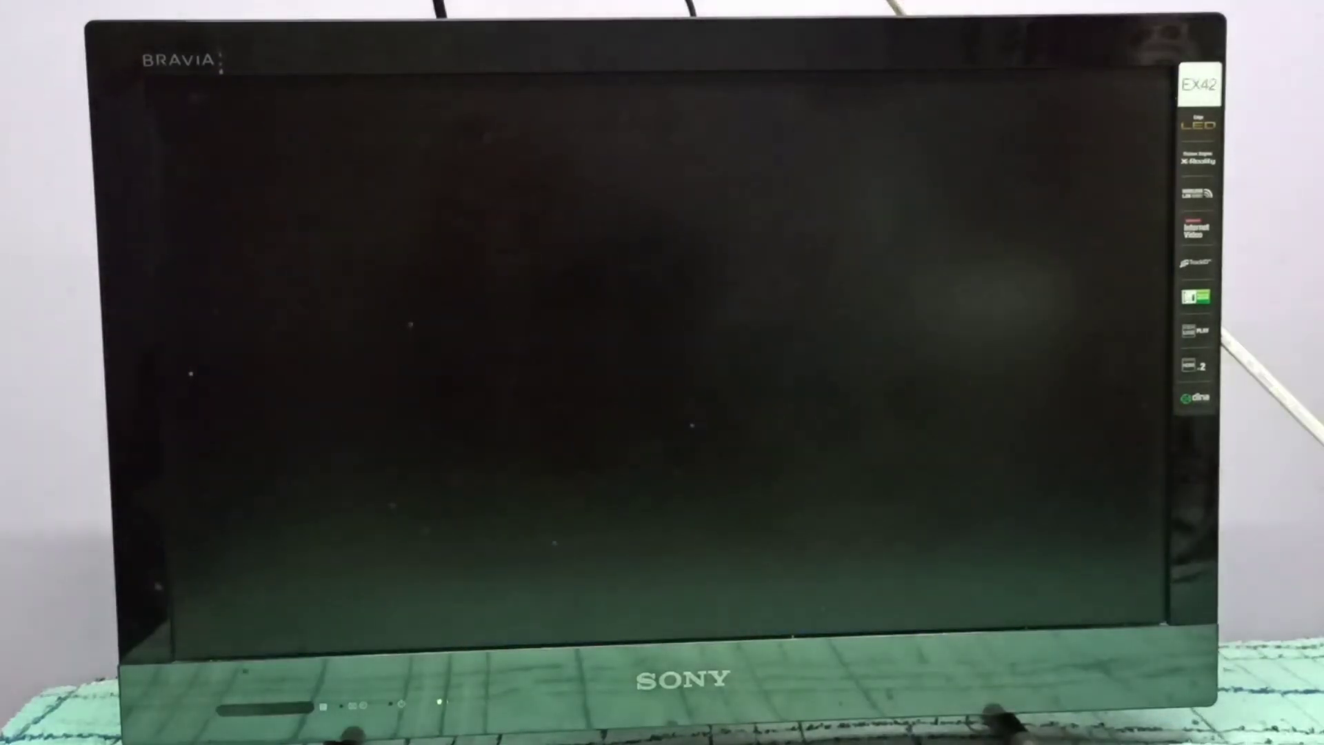
key("Return")
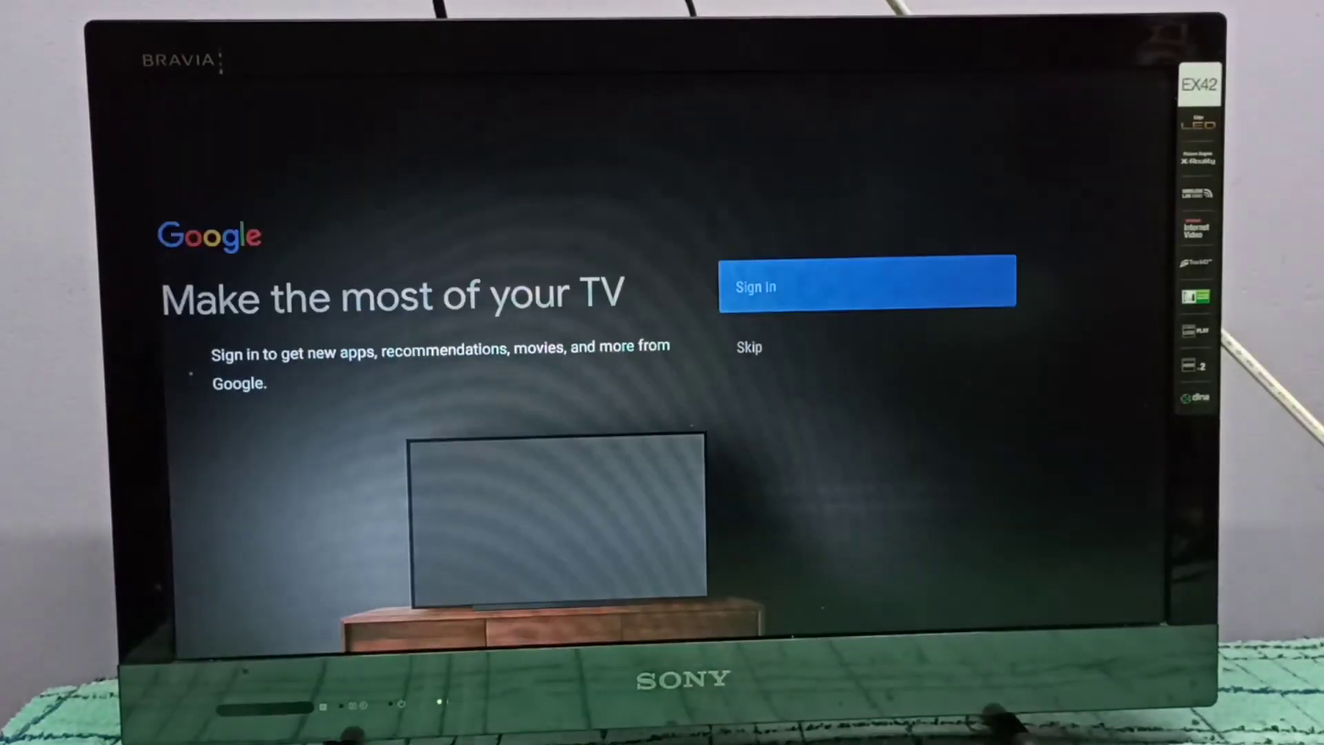